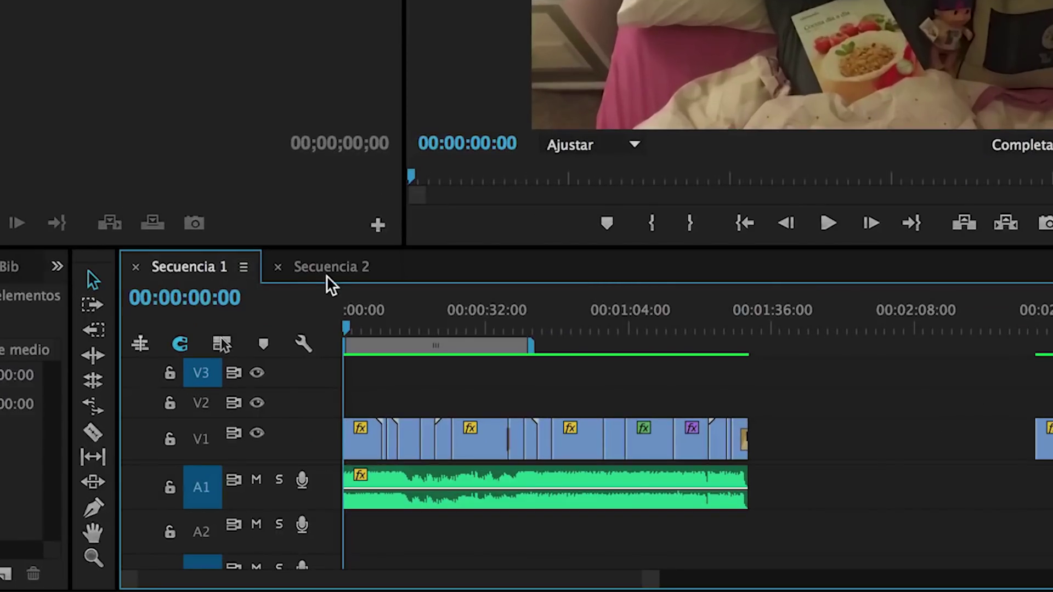
# Step: Check Secuencia 2, return to Secuencia 1, and scrub toward the last clip near 00:02:41
pyautogui.click(327, 276)
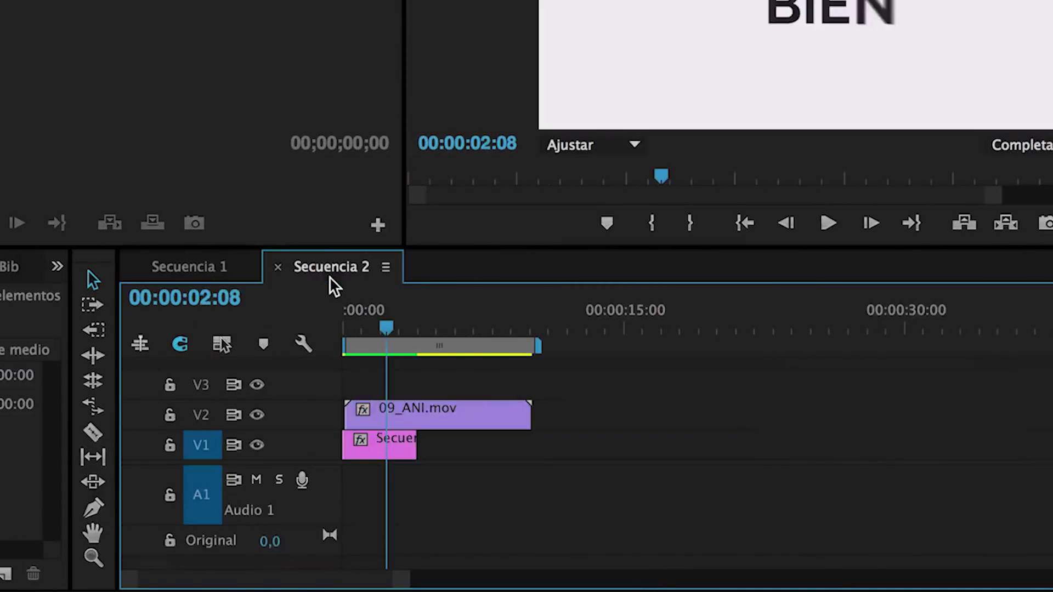
pyautogui.click(208, 271)
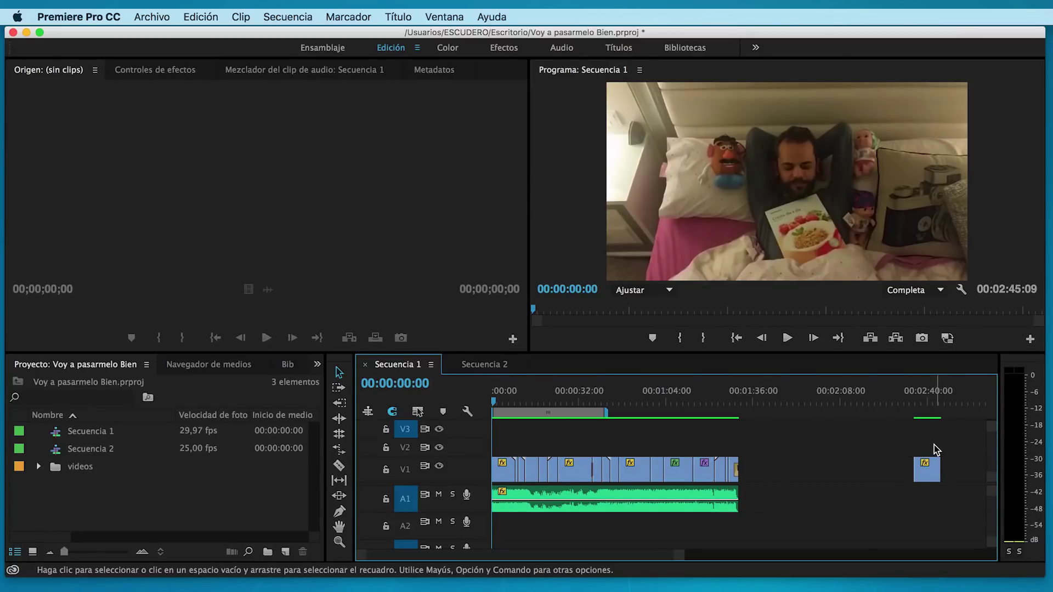
pyautogui.moveTo(495, 402); pyautogui.dragTo(766, 420)
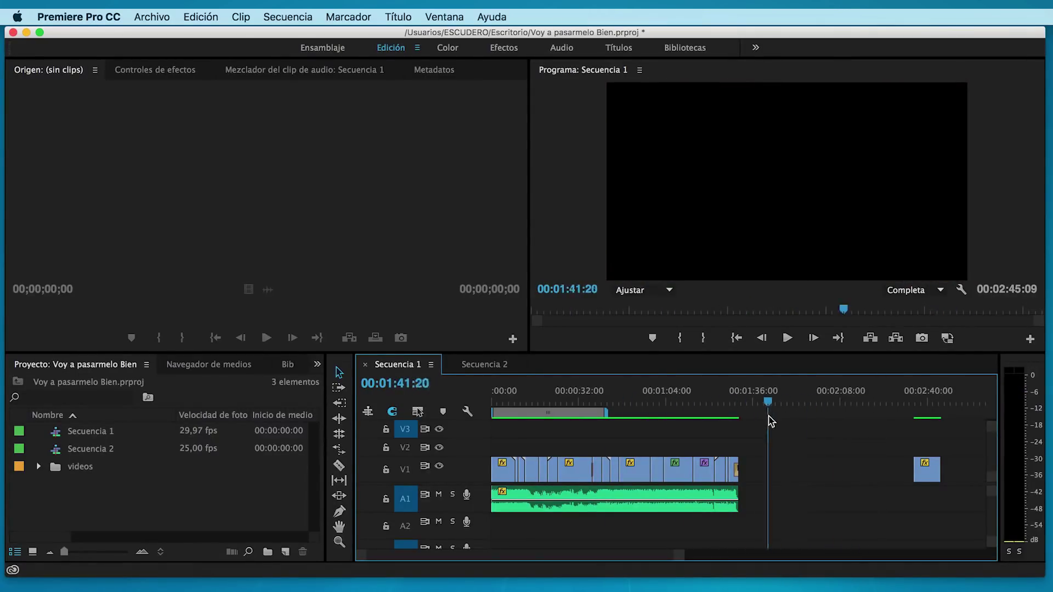
pyautogui.moveTo(903, 418); pyautogui.dragTo(932, 417)
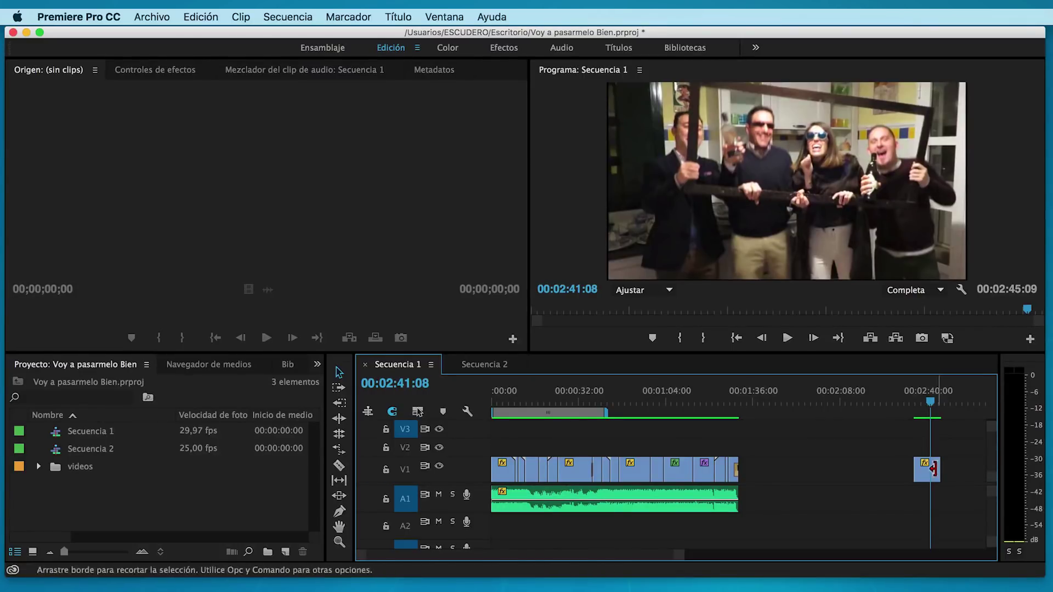
pyautogui.press('BackSpace')
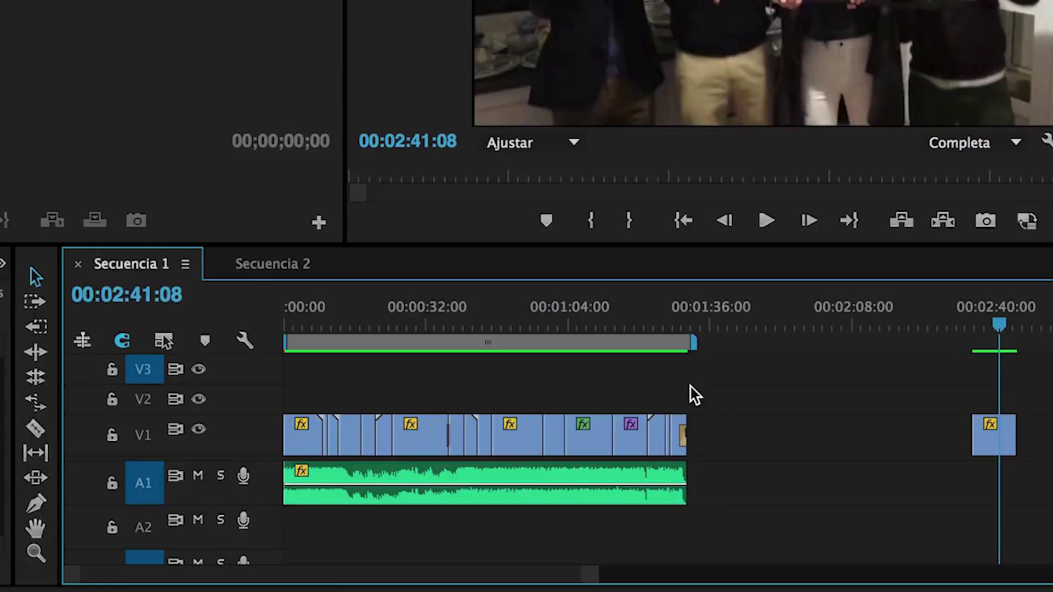
# Step: Return playback to the start of Secuencia 1 and open the Archivo menu
pyautogui.click(185, 266)
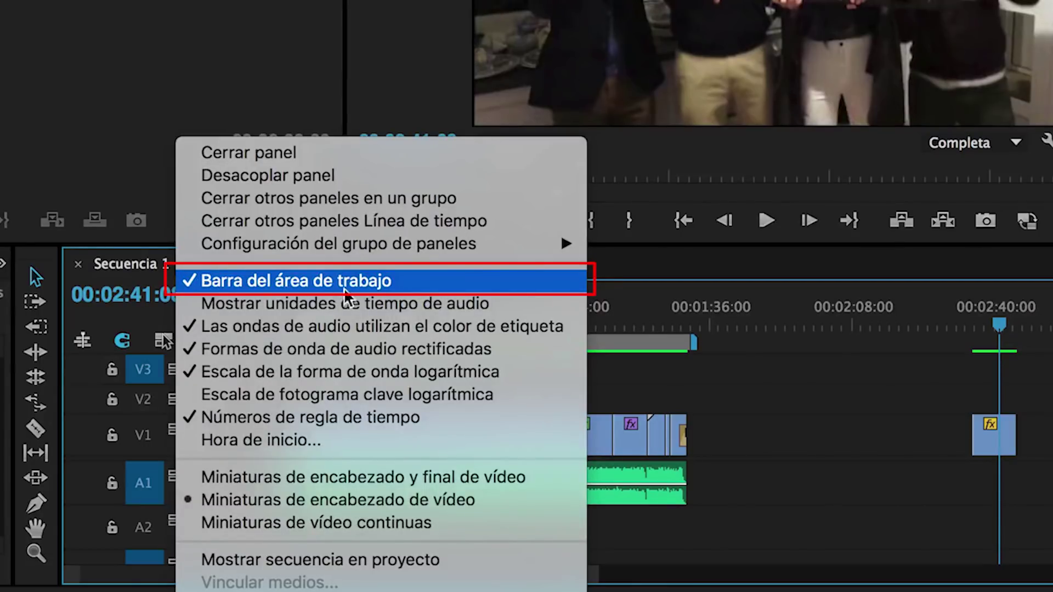
pyautogui.click(146, 275)
pyautogui.moveTo(959, 380); pyautogui.dragTo(465, 402)
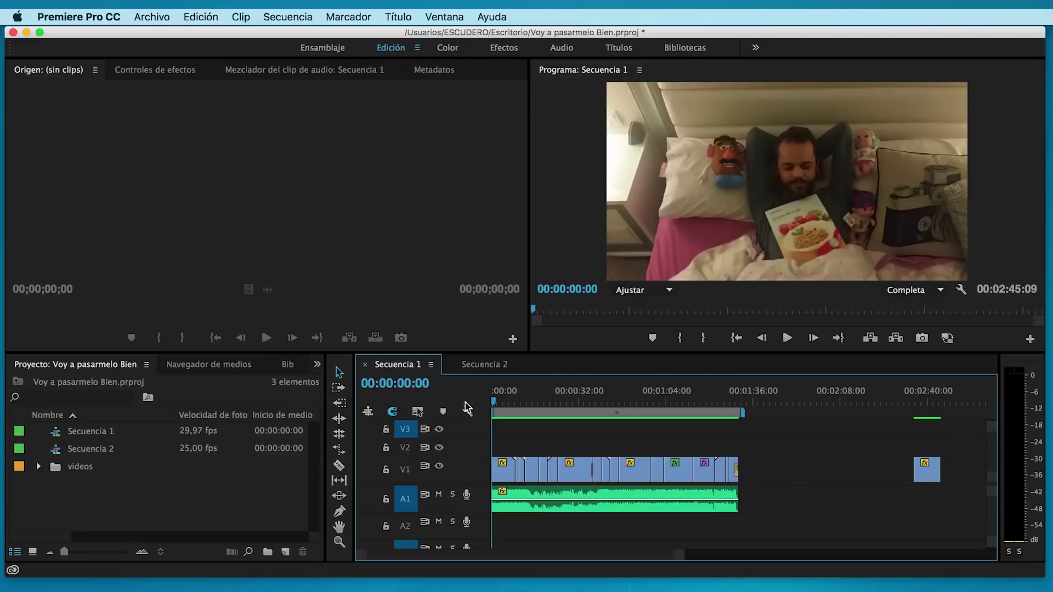
pyautogui.click(159, 18)
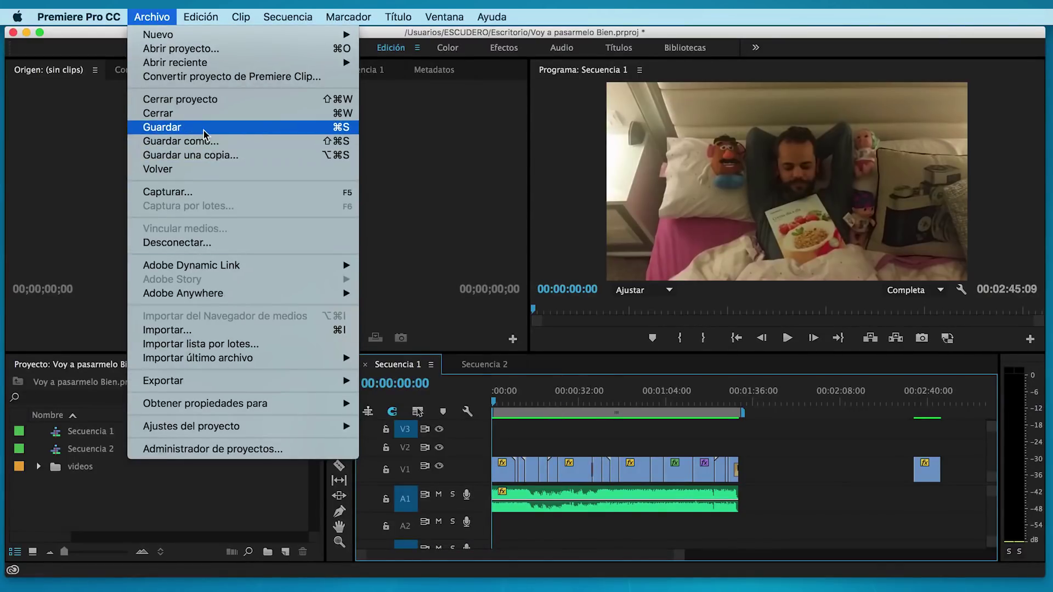
# Step: Choose Archivo > Exportar > Medios to open Ajustes de exportación for Secuencia 1
pyautogui.moveTo(203, 384)
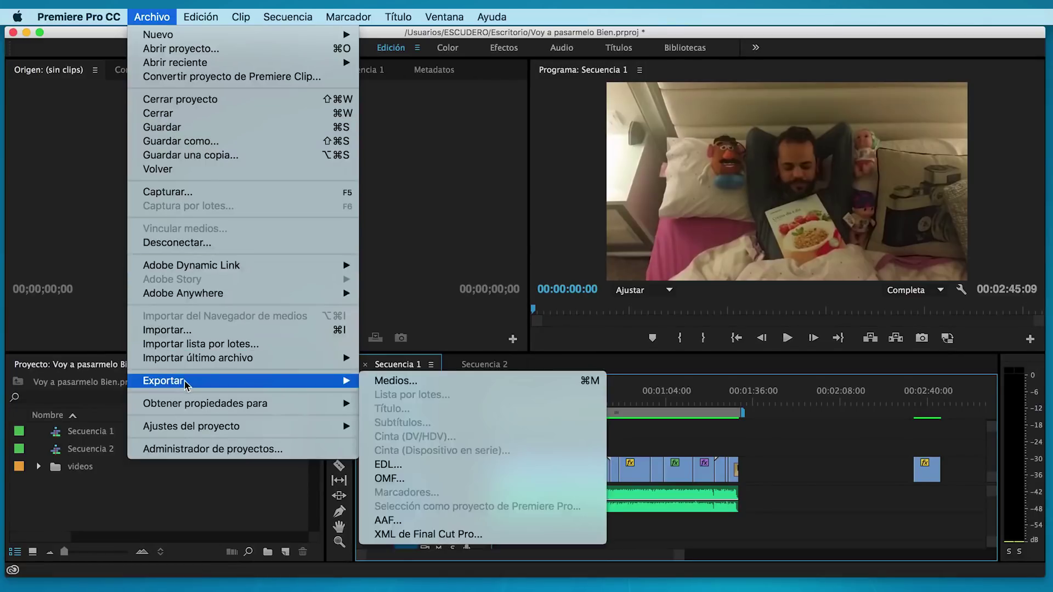
pyautogui.click(375, 380)
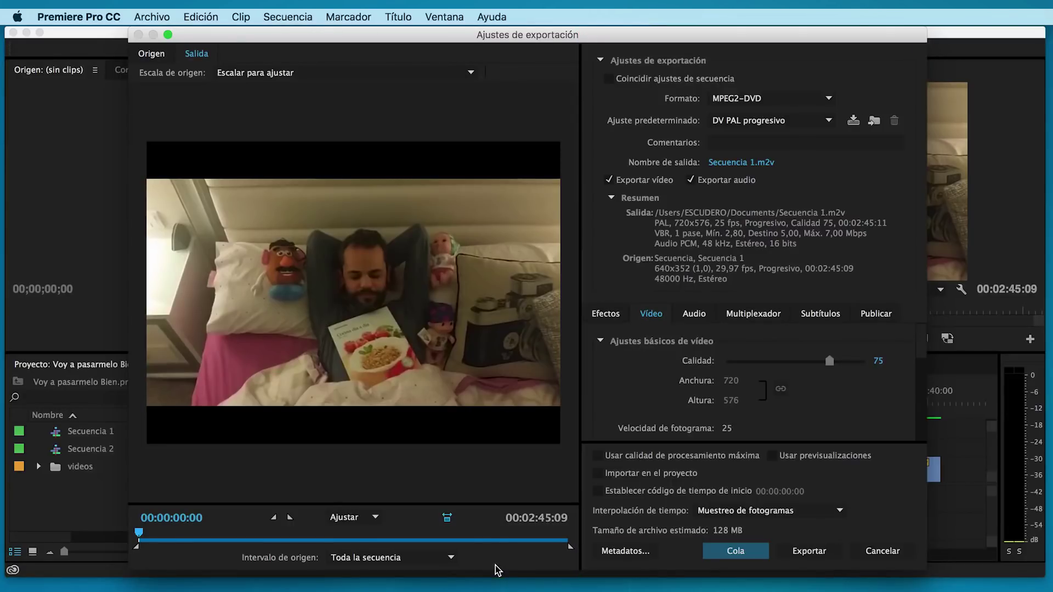
# Step: Compare the source and output previews and scrub the full-sequence export preview
pyautogui.click(146, 56)
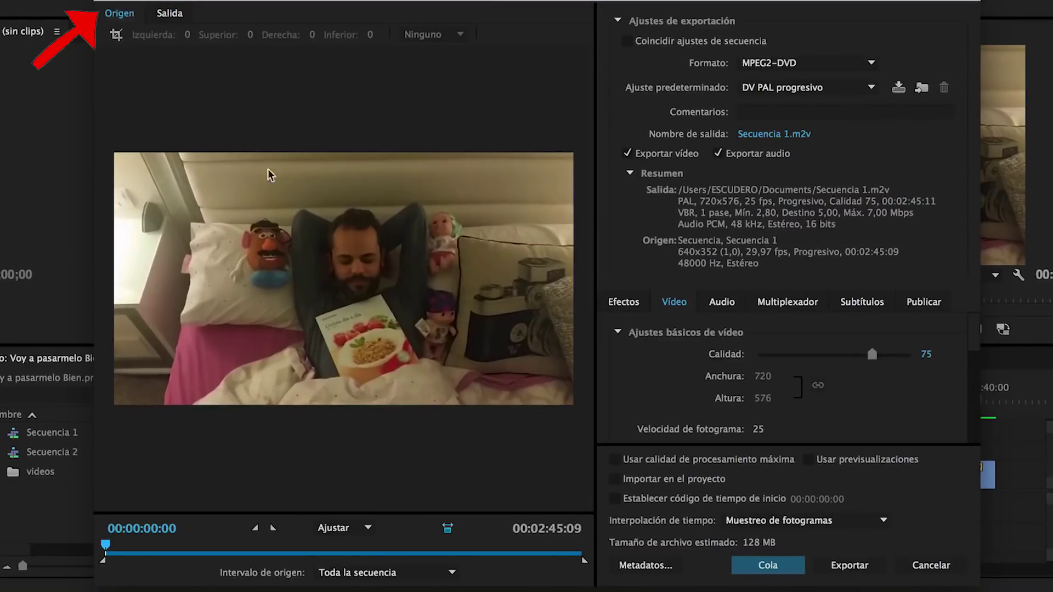
pyautogui.click(170, 15)
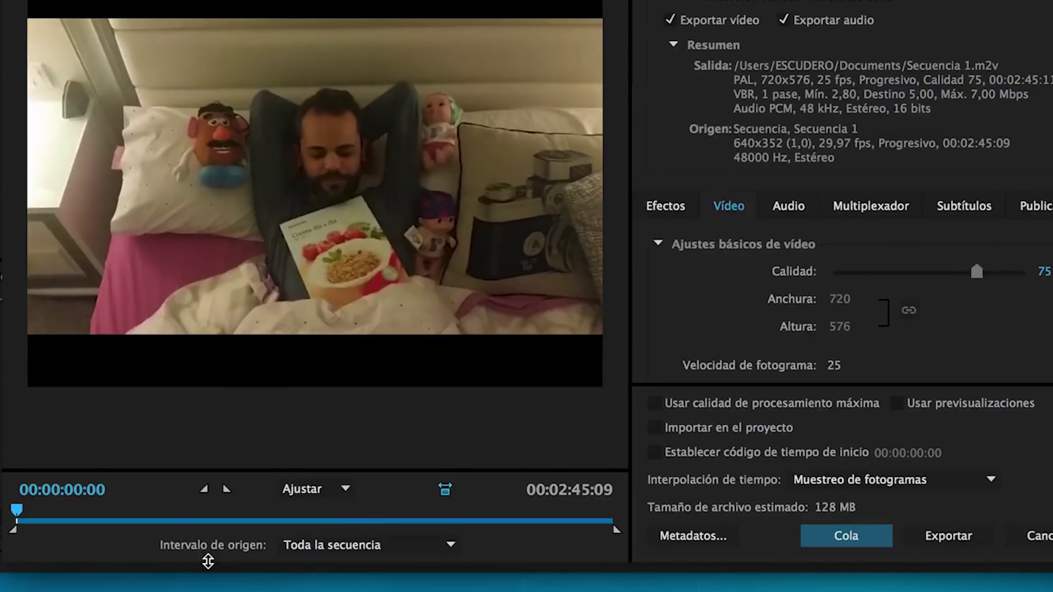
pyautogui.click(448, 544)
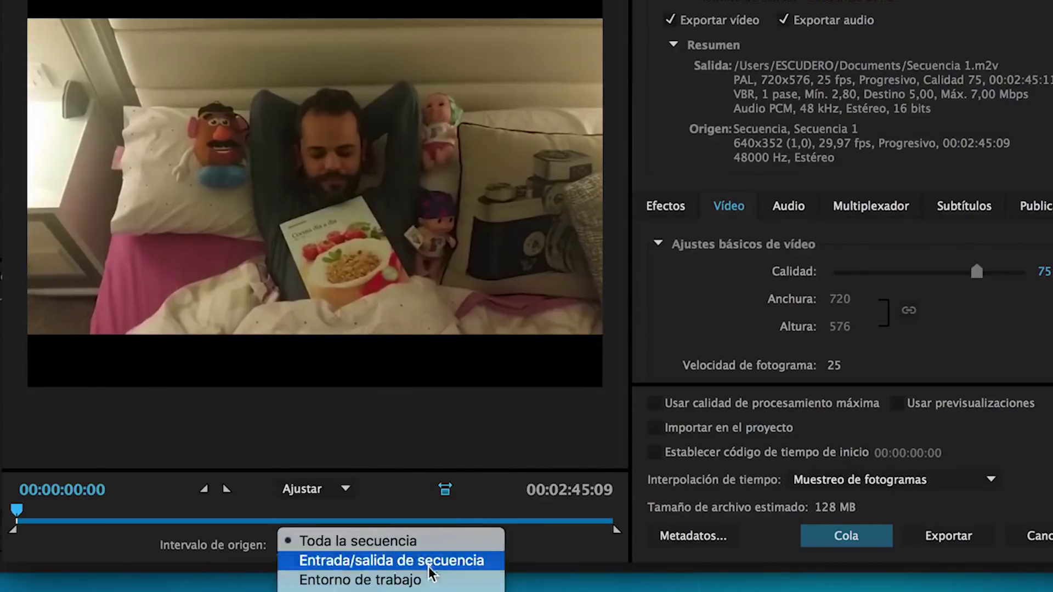
pyautogui.click(413, 541)
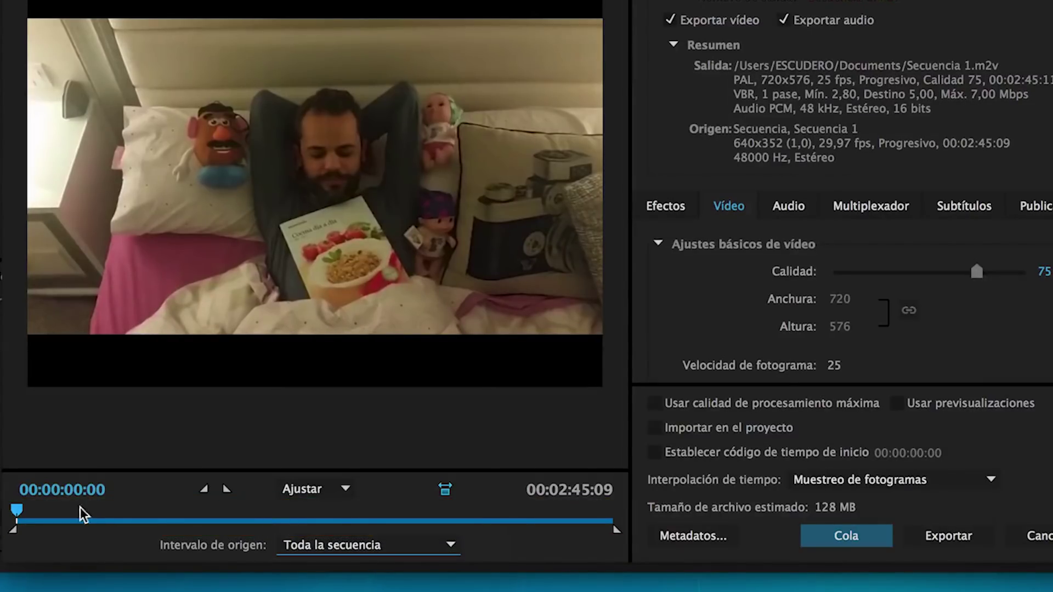
pyautogui.click(18, 514)
pyautogui.moveTo(21, 515); pyautogui.dragTo(242, 509)
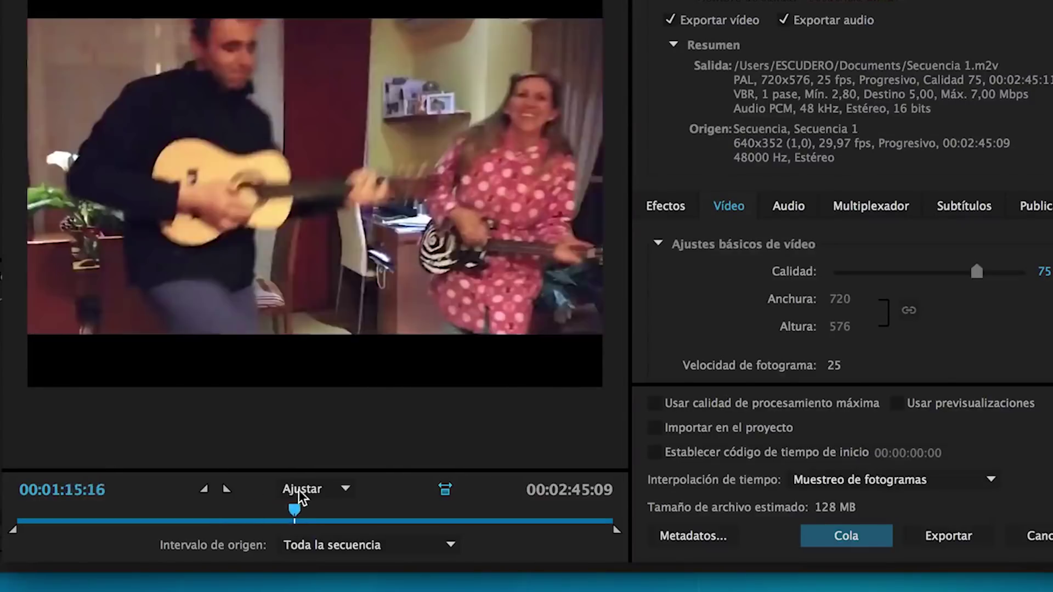
pyautogui.moveTo(241, 508)
pyautogui.mouseDown()
pyautogui.moveTo(410, 484)
pyautogui.moveTo(624, 476)
pyautogui.moveTo(14, 510)
pyautogui.mouseUp()
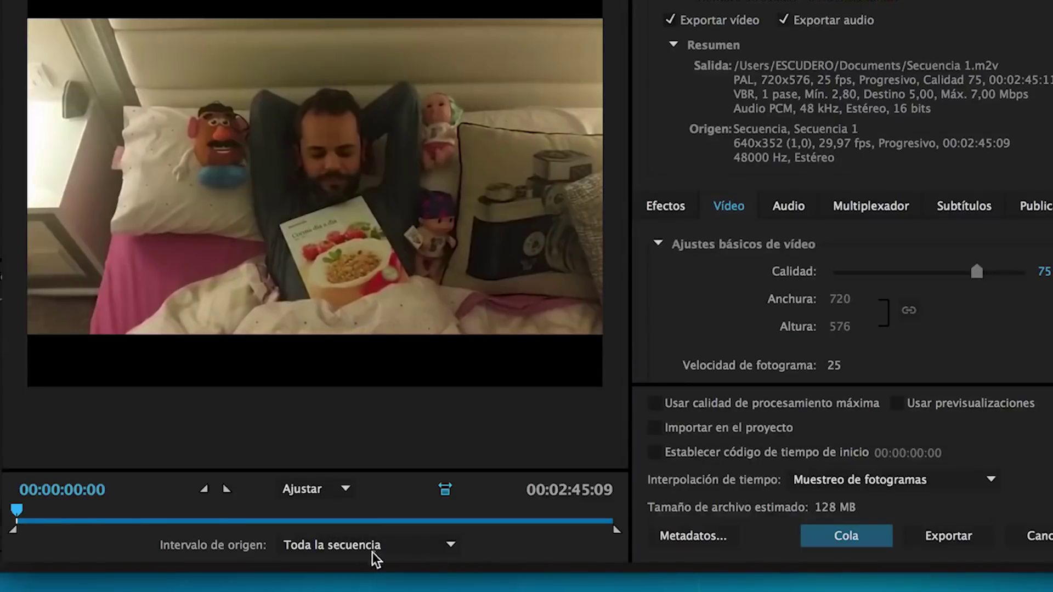
# Step: Set Intervalo de origen to Entorno de trabajo, shortening the export to 00:01:31:02
pyautogui.click(448, 548)
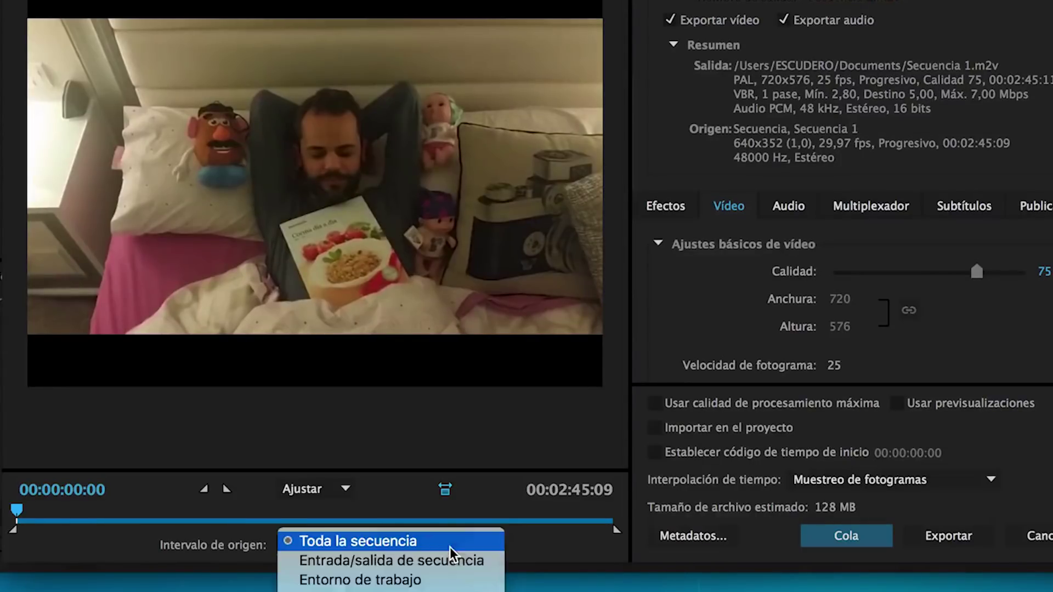
pyautogui.click(359, 580)
pyautogui.moveTo(24, 506); pyautogui.dragTo(347, 512)
pyautogui.click(30, 511)
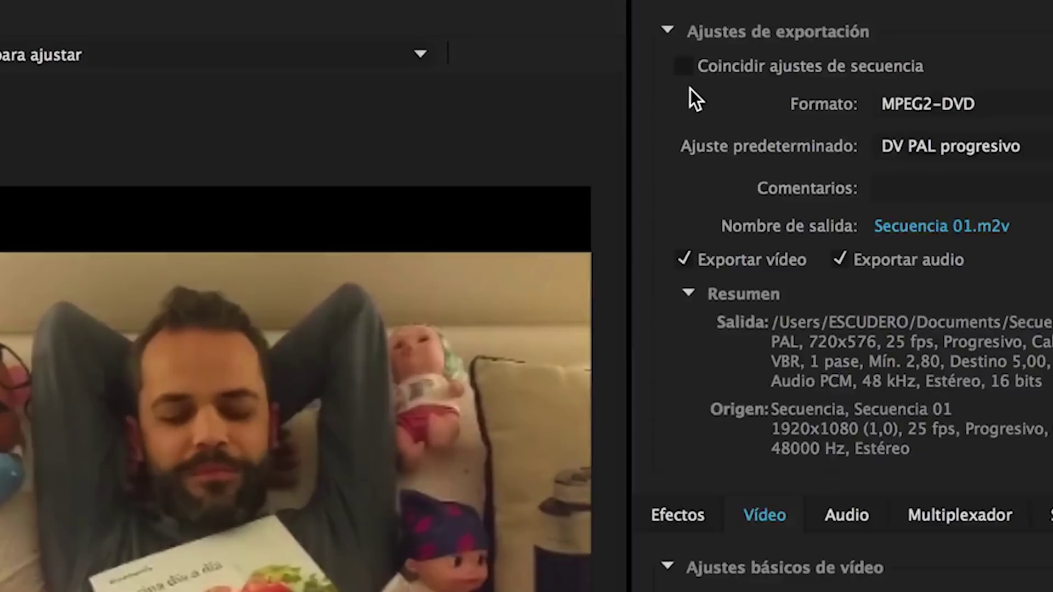
# Step: Check Coincidir ajustes de secuencia, switching the output to MPEG Preview, I-Frame MPEG, quality 50
pyautogui.click(608, 78)
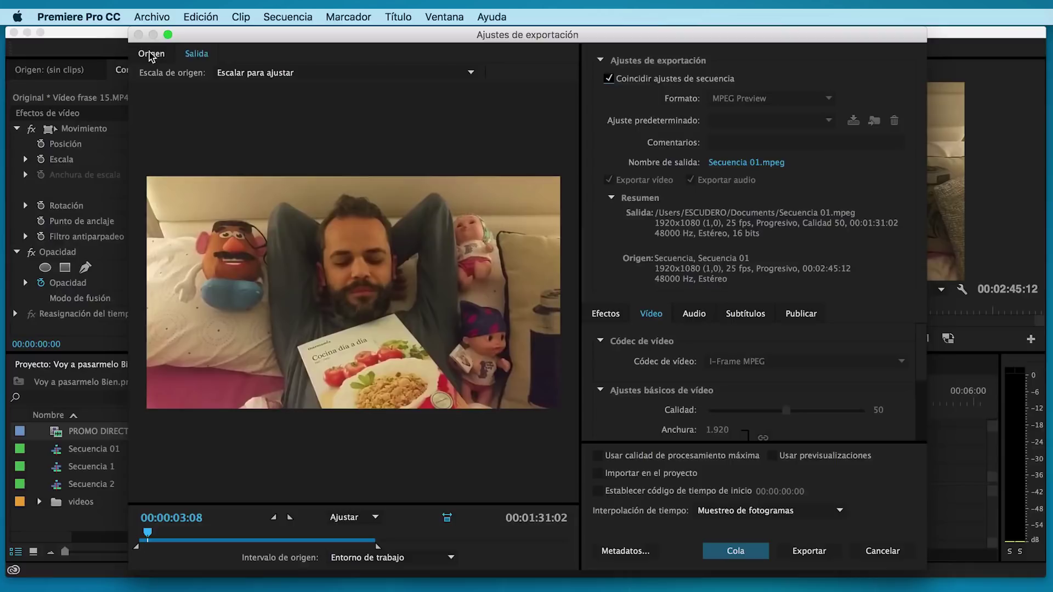
pyautogui.click(151, 53)
pyautogui.click(196, 54)
pyautogui.click(608, 79)
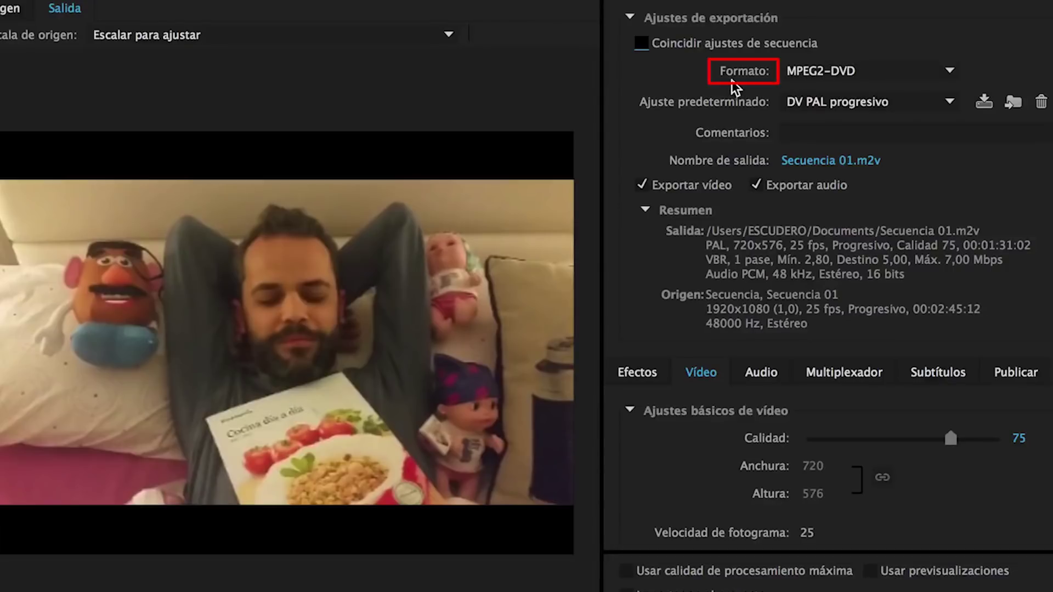
pyautogui.click(949, 72)
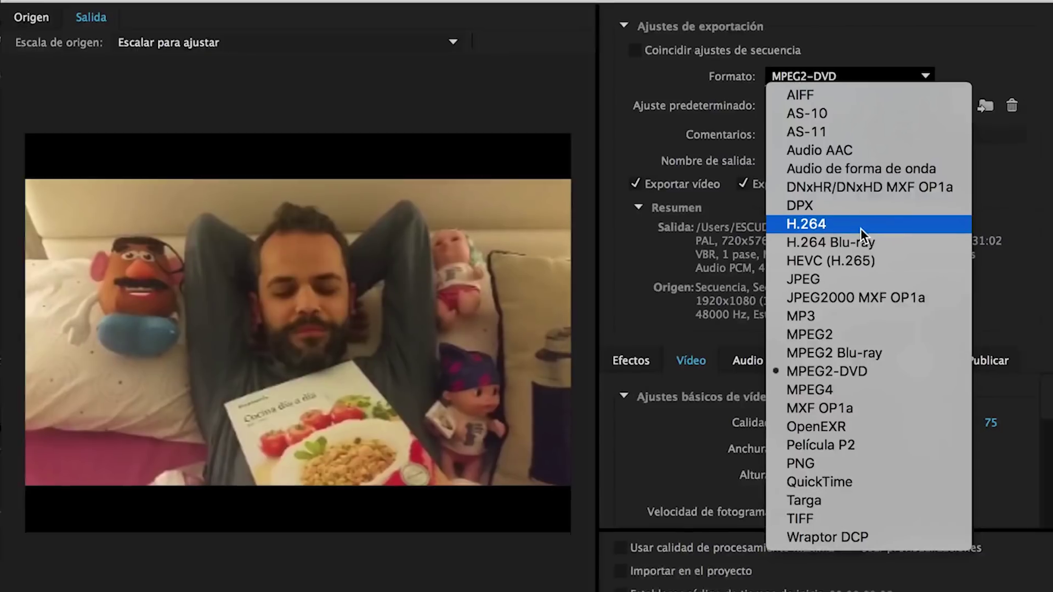
pyautogui.click(881, 232)
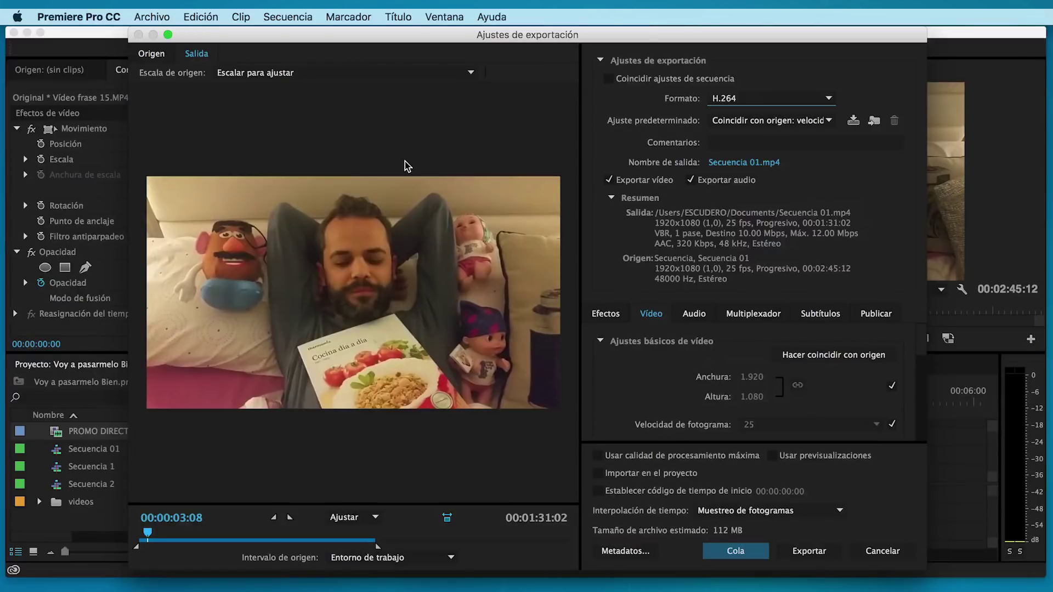
pyautogui.click(157, 58)
pyautogui.click(197, 55)
pyautogui.click(157, 54)
pyautogui.click(197, 57)
pyautogui.click(823, 120)
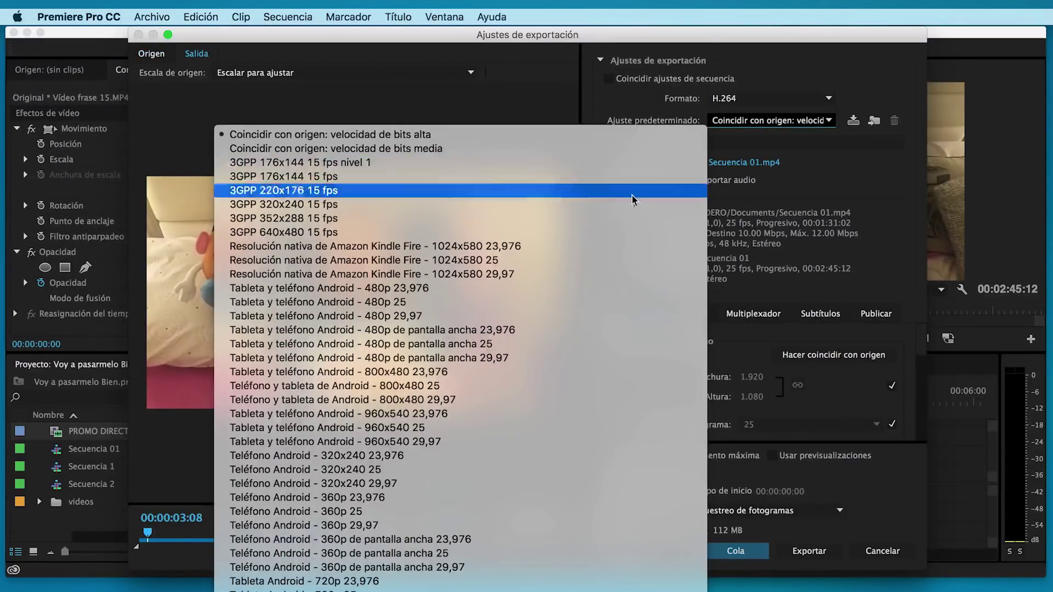
pyautogui.scroll(-10, 625, 302)
pyautogui.scroll(-10, 620, 384)
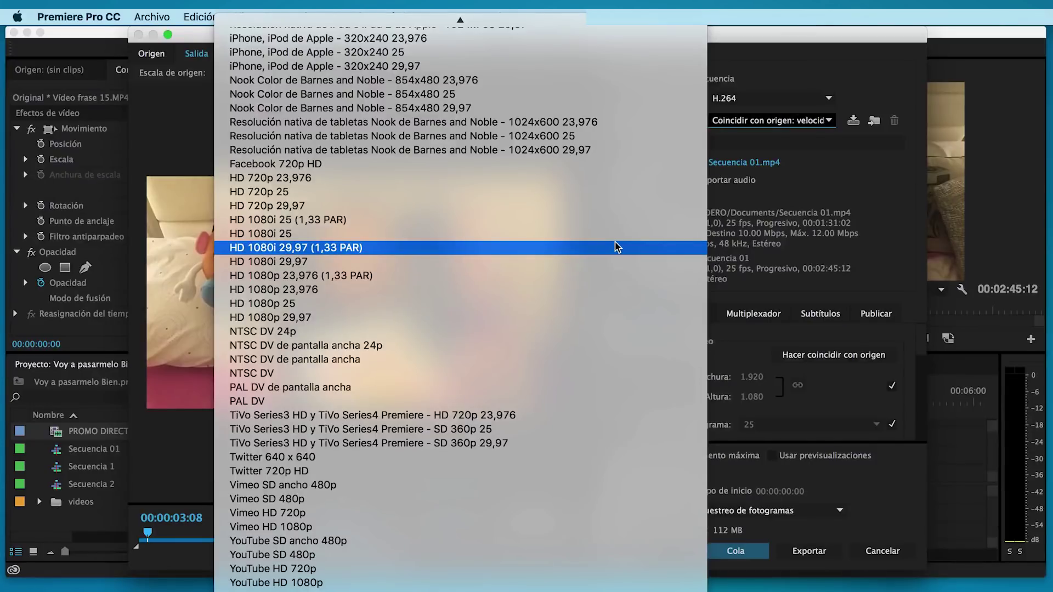
pyautogui.scroll(10, 617, 247)
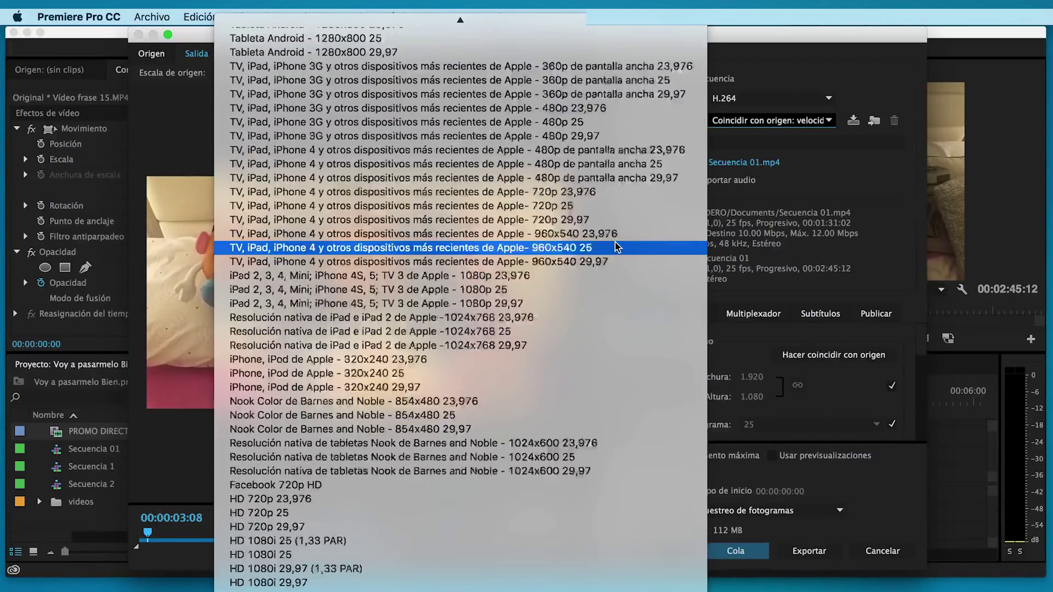
pyautogui.scroll(8, 548, 164)
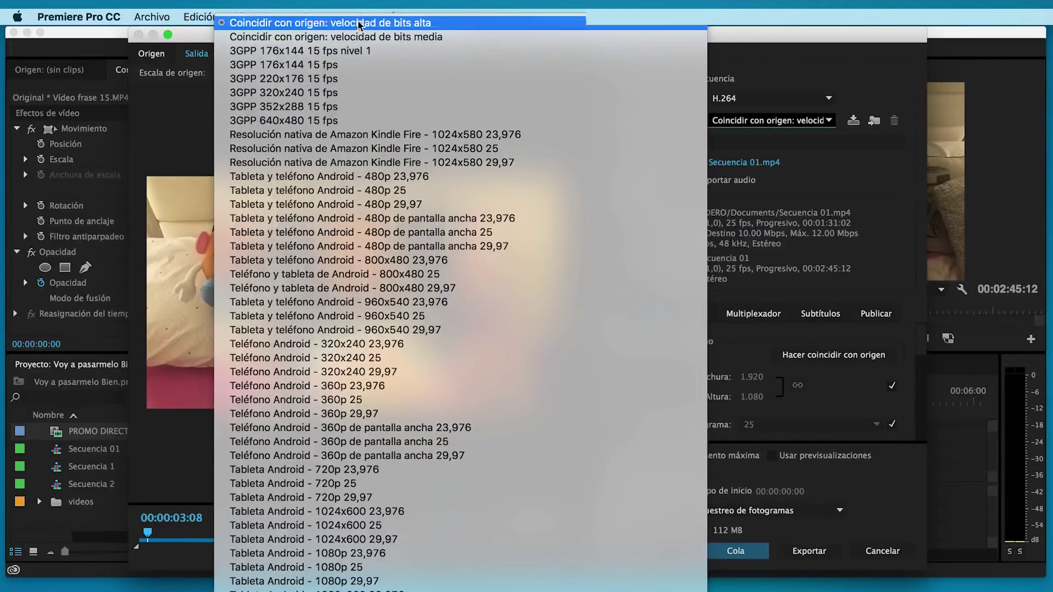
pyautogui.click(327, 24)
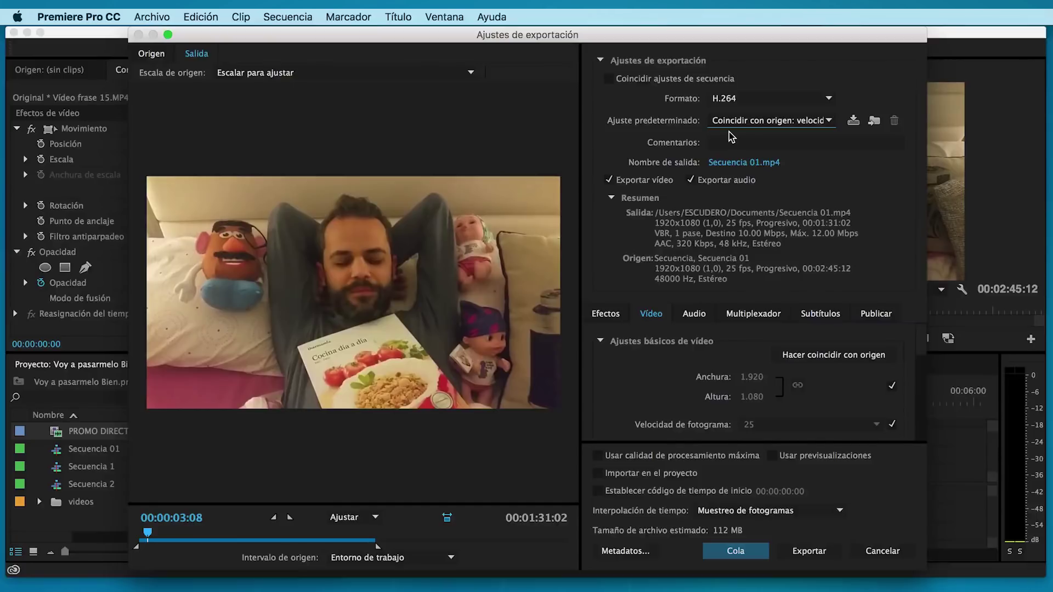
pyautogui.click(828, 120)
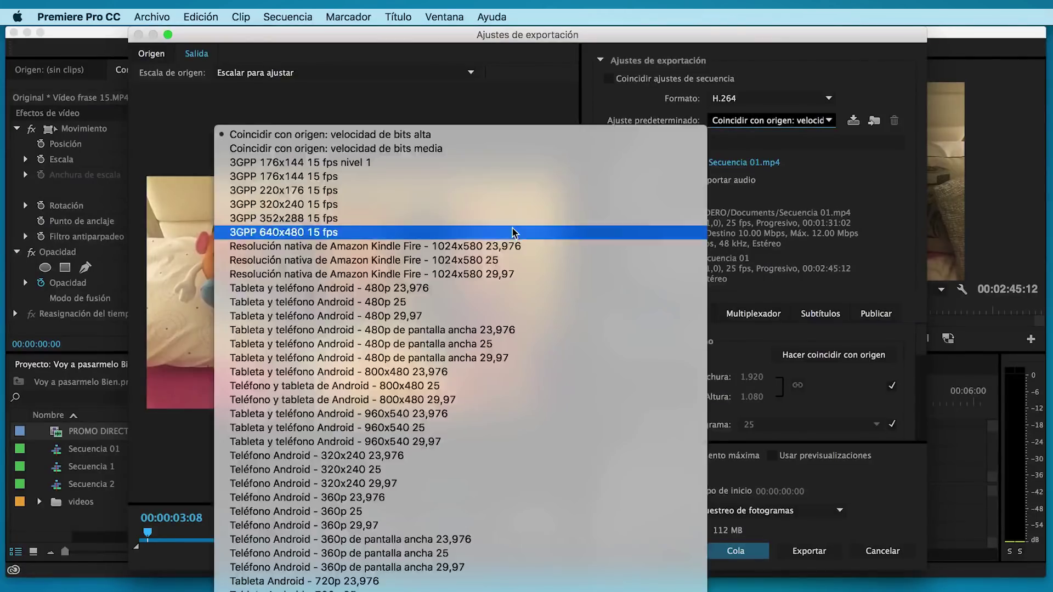
pyautogui.scroll(-10, 516, 231)
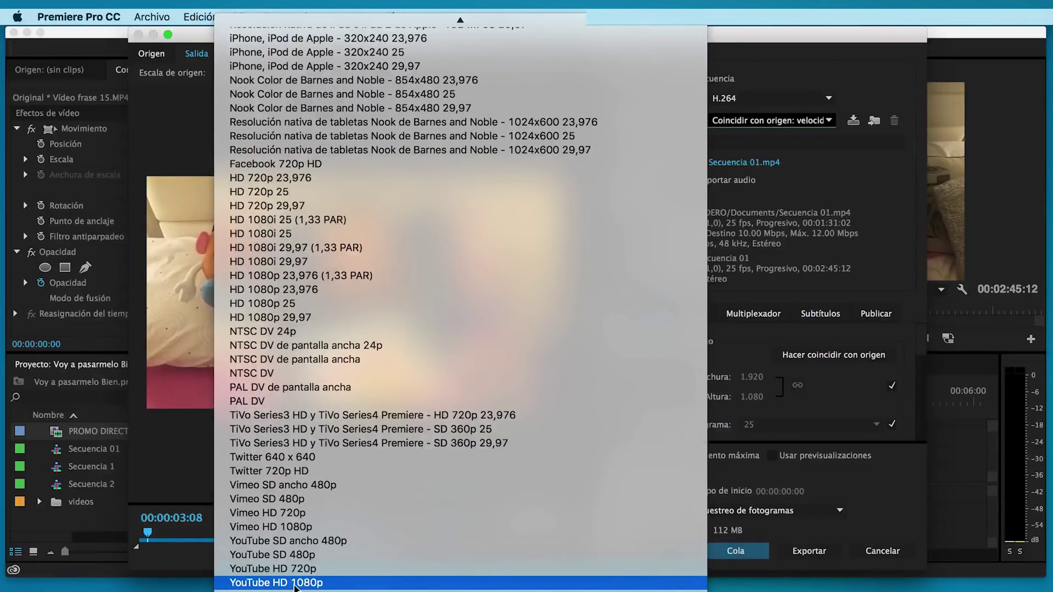
pyautogui.click(295, 583)
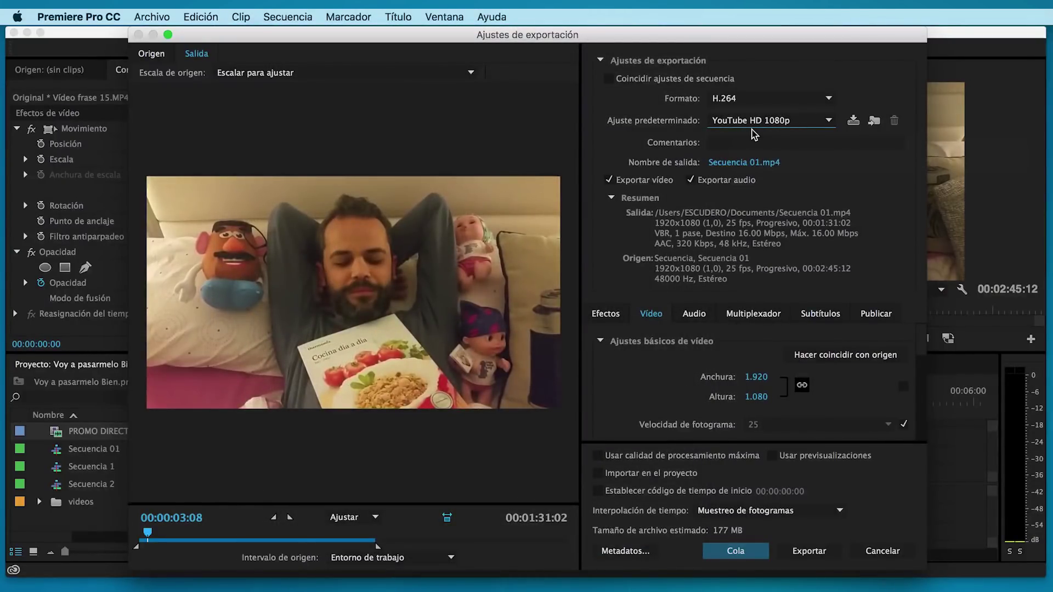
pyautogui.click(754, 121)
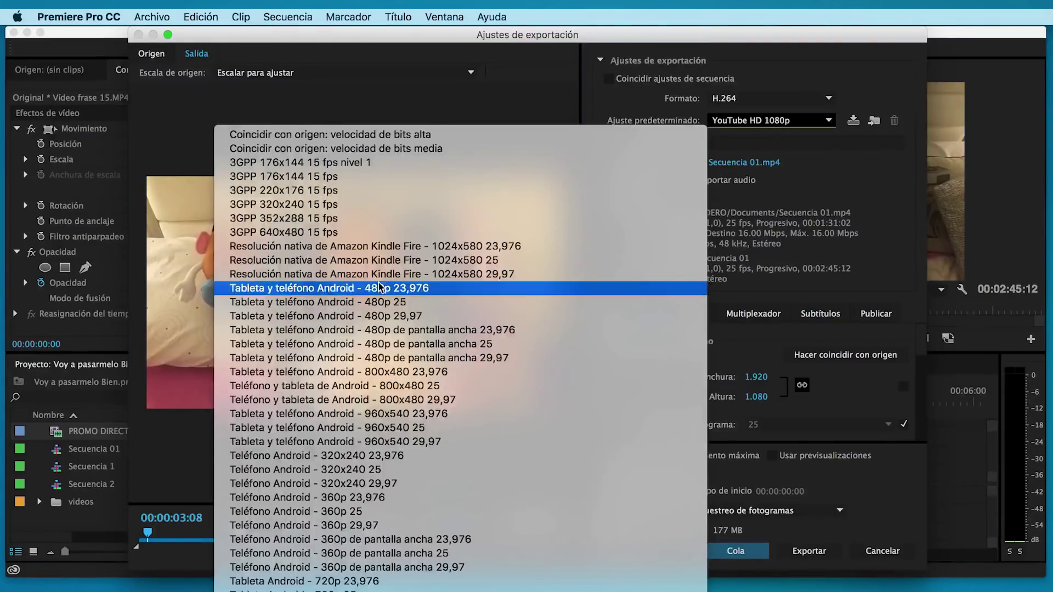
pyautogui.scroll(-5, 381, 289)
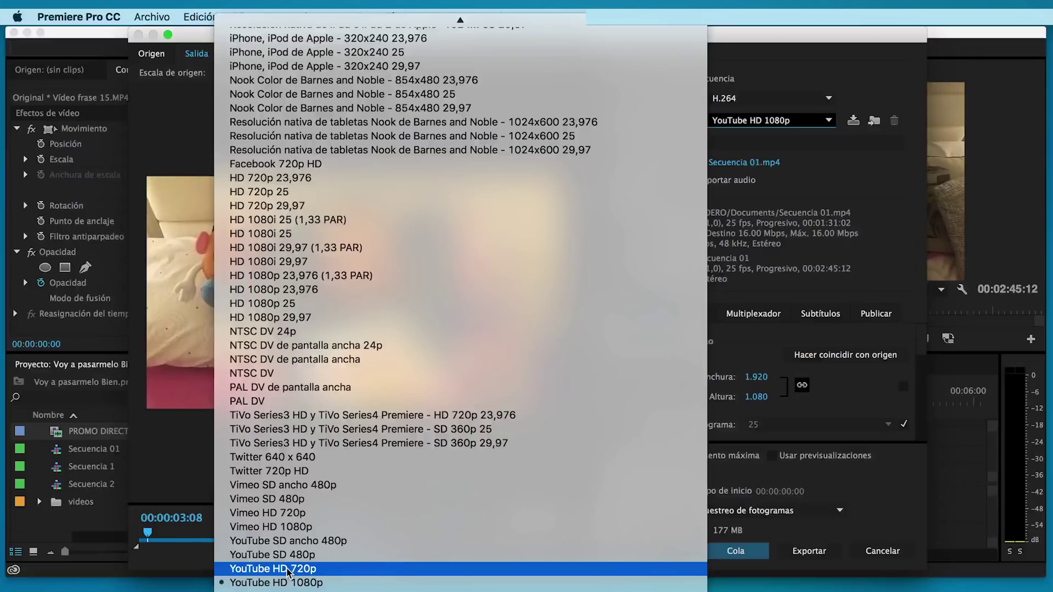
pyautogui.scroll(10, 287, 573)
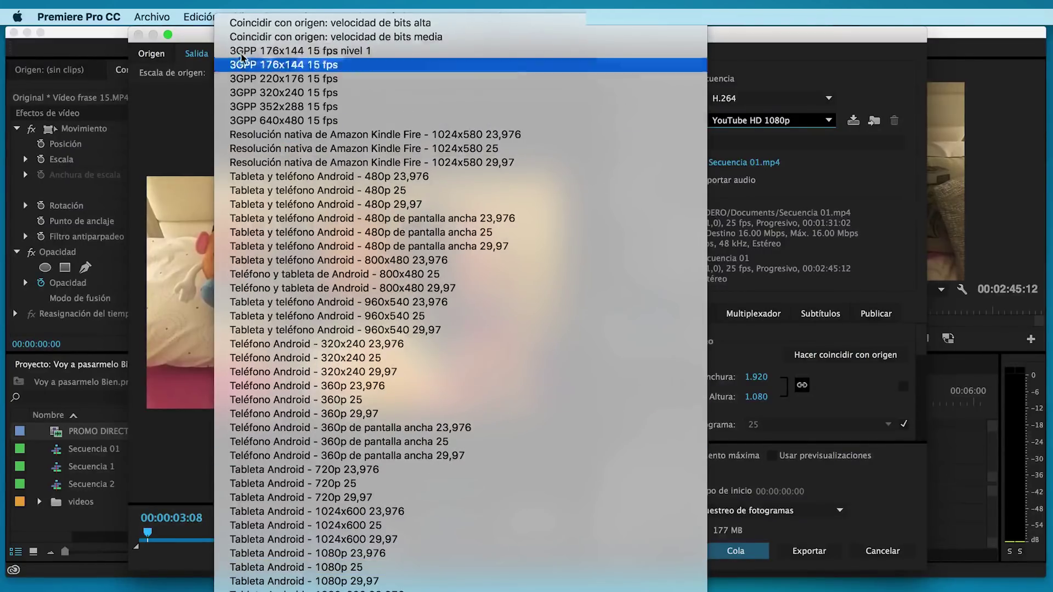
pyautogui.click(275, 23)
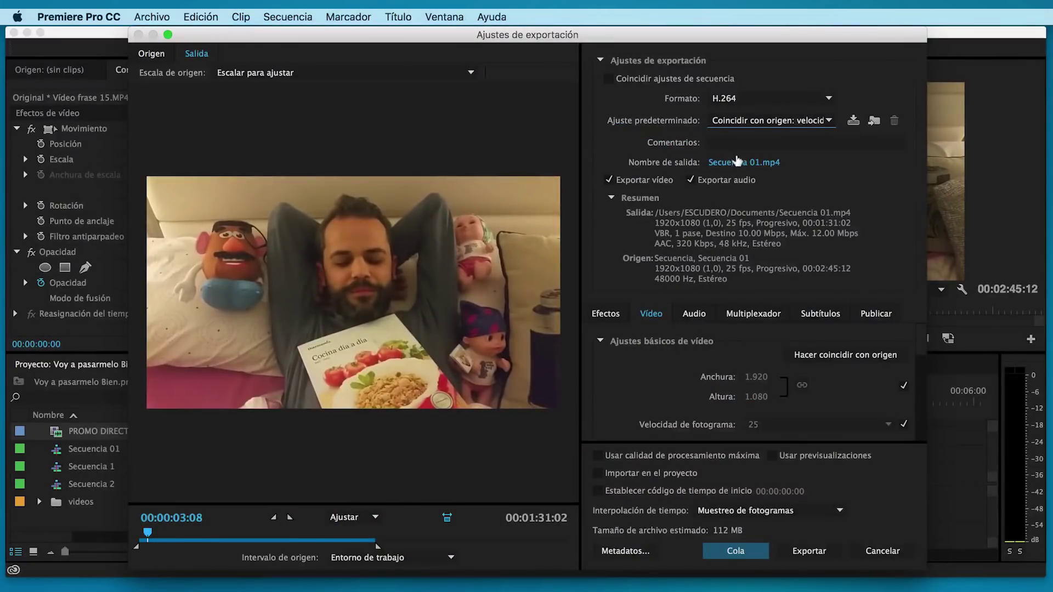
# Step: Save the output as 'Voy a pasarmelo Bien' in MP4 format in Documents
pyautogui.click(738, 162)
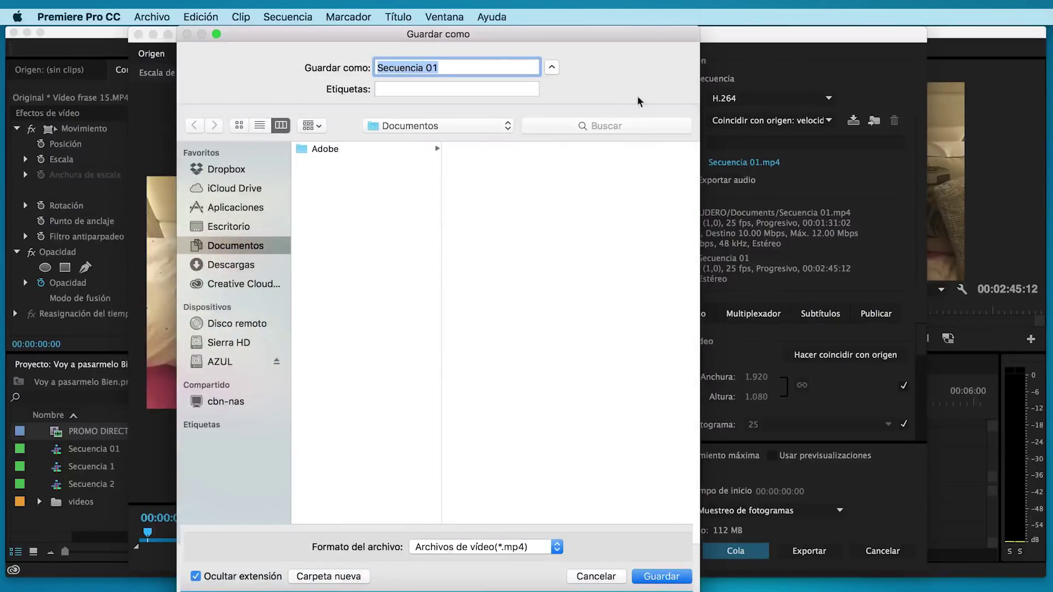
pyautogui.write('Voy a pasarmelo Bien')
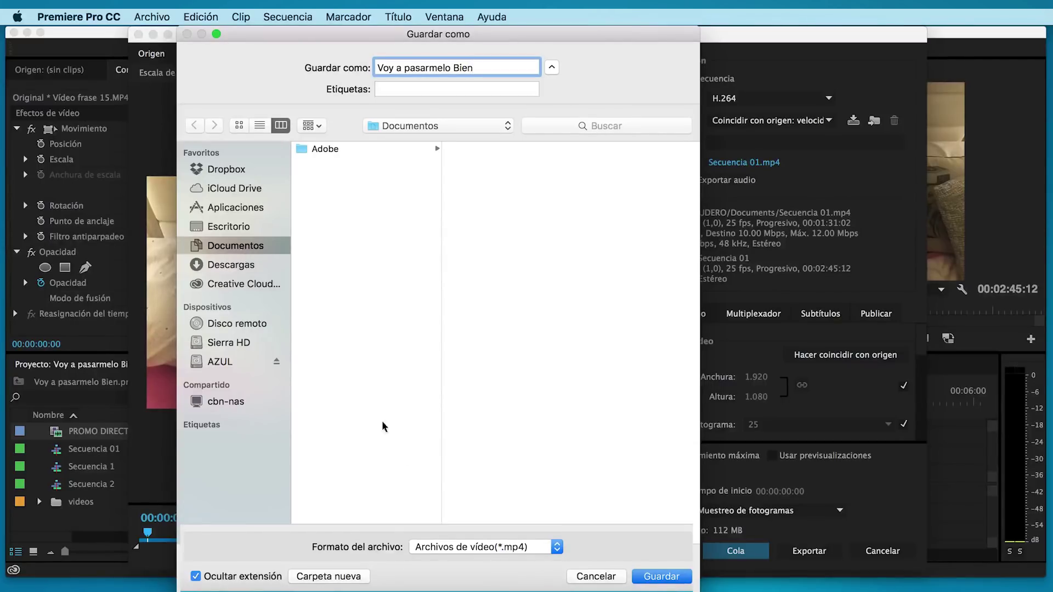
pyautogui.click(556, 547)
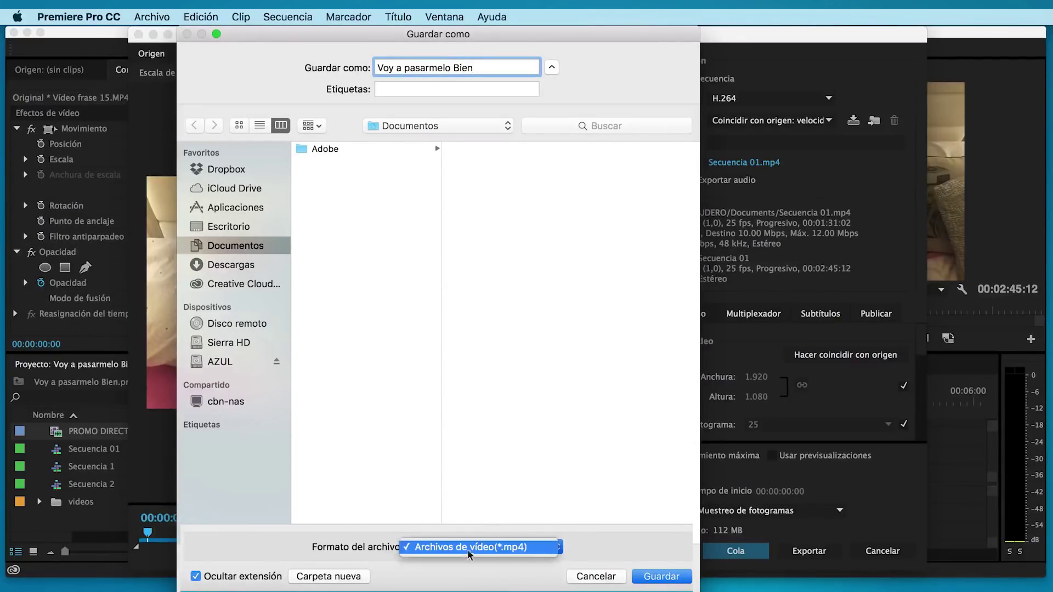
pyautogui.click(515, 550)
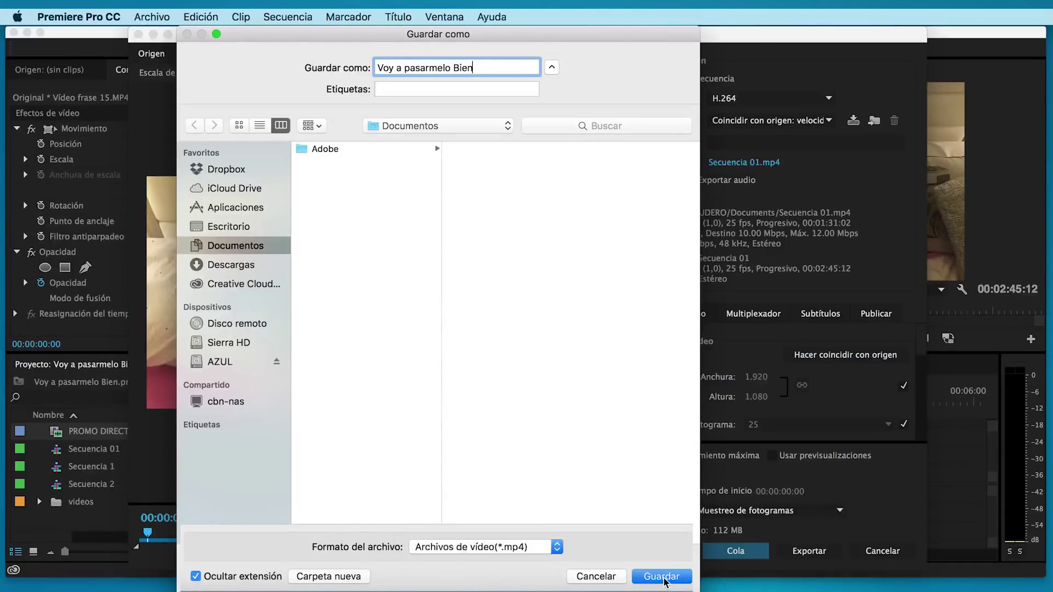
pyautogui.click(662, 577)
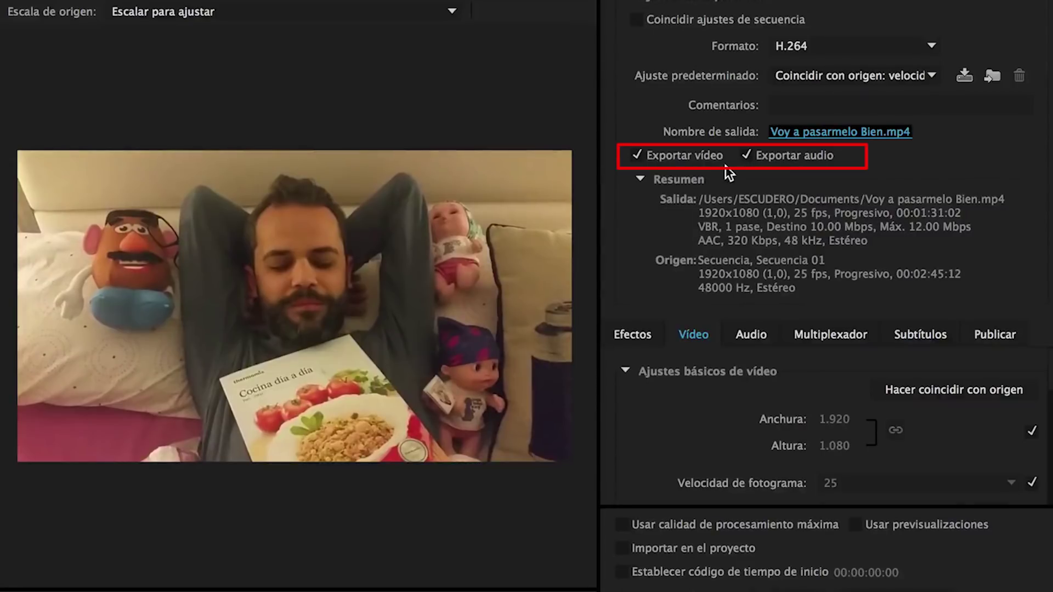
# Step: Toggle Exportar audio and Exportar vídeo off and back on, leaving both checked
pyautogui.click(747, 156)
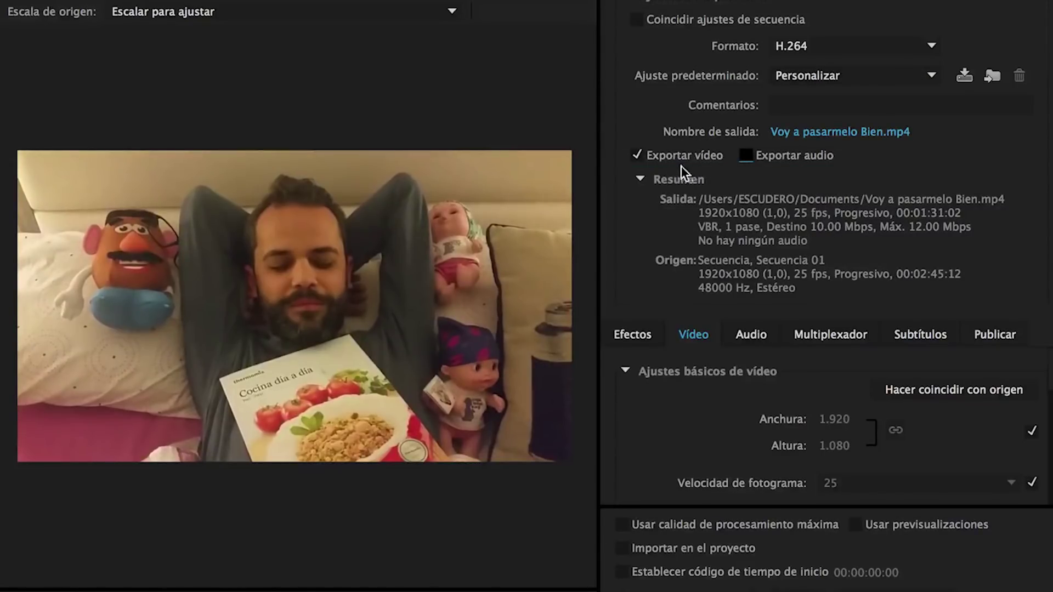
pyautogui.click(746, 156)
pyautogui.click(635, 155)
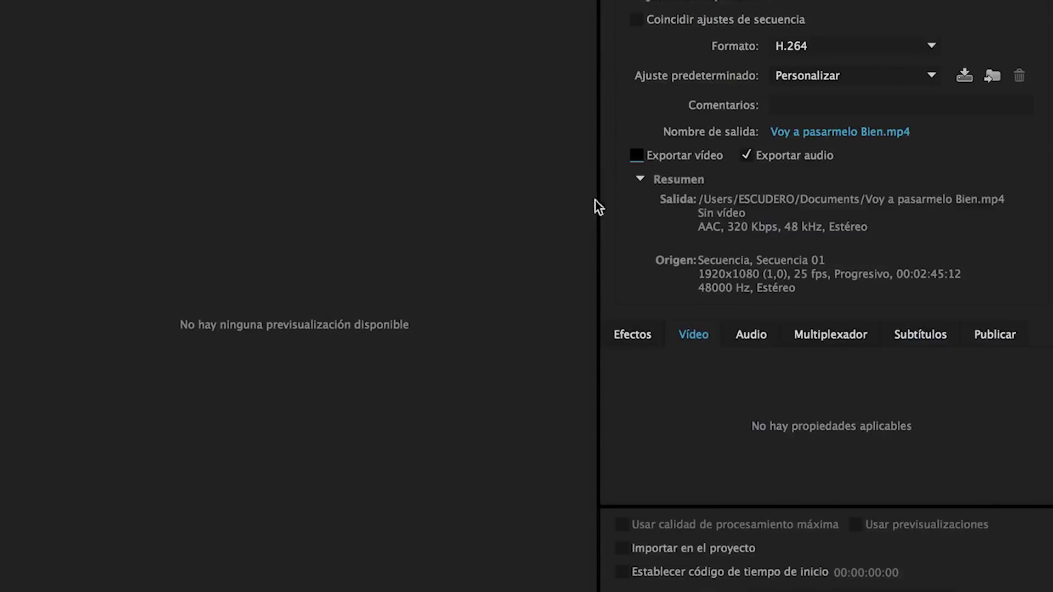
pyautogui.click(636, 156)
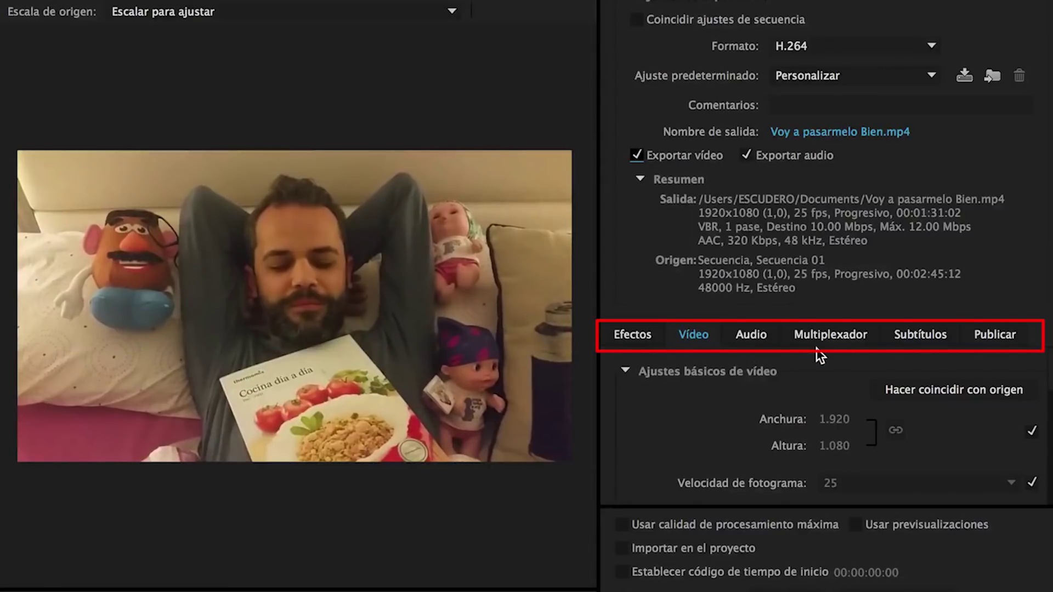
# Step: Leave maximum depth and maximum render quality unchecked and enable Usar previsualizaciones
pyautogui.scroll(-3, 1047, 380)
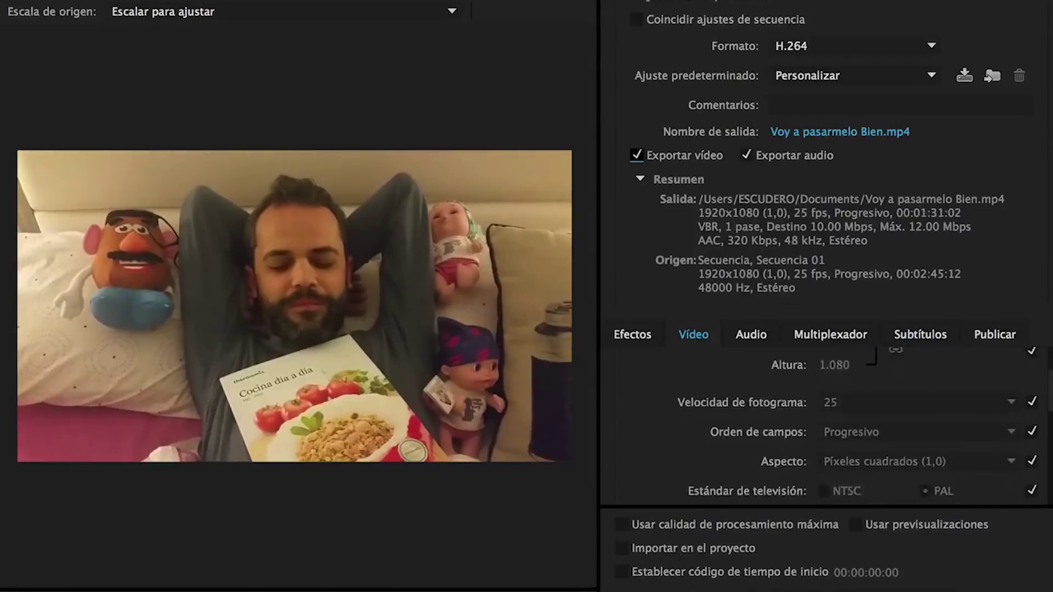
pyautogui.scroll(-2, 682, 409)
pyautogui.scroll(-3, 721, 414)
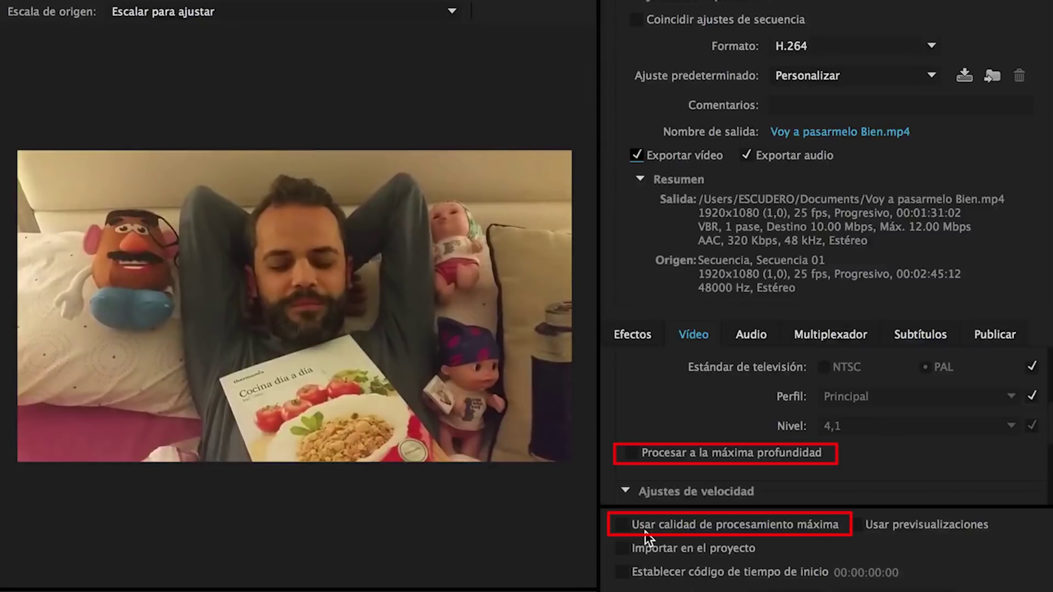
pyautogui.click(632, 452)
pyautogui.click(622, 525)
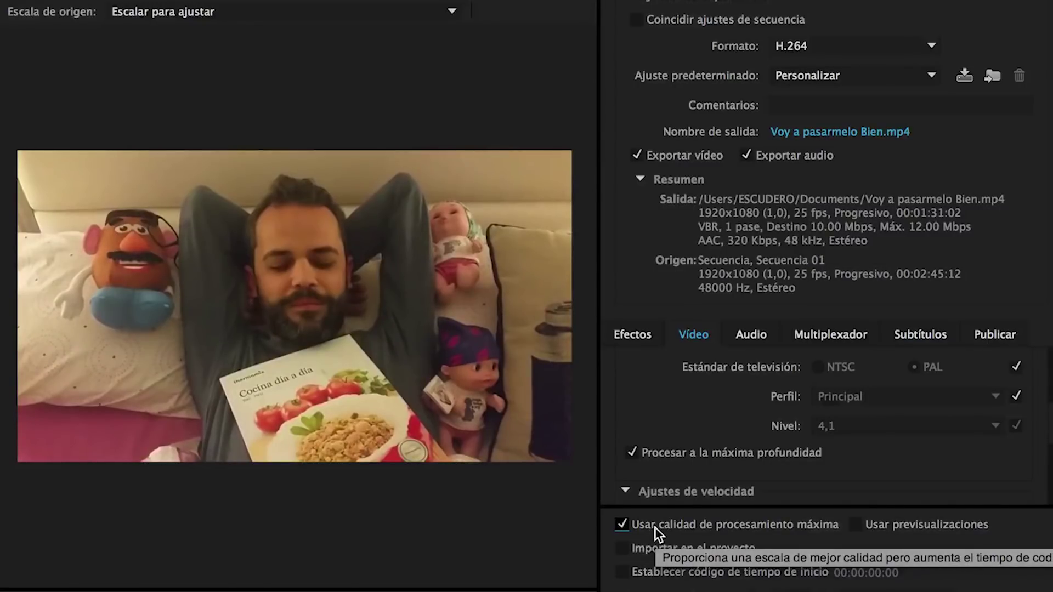
pyautogui.click(631, 453)
pyautogui.click(623, 527)
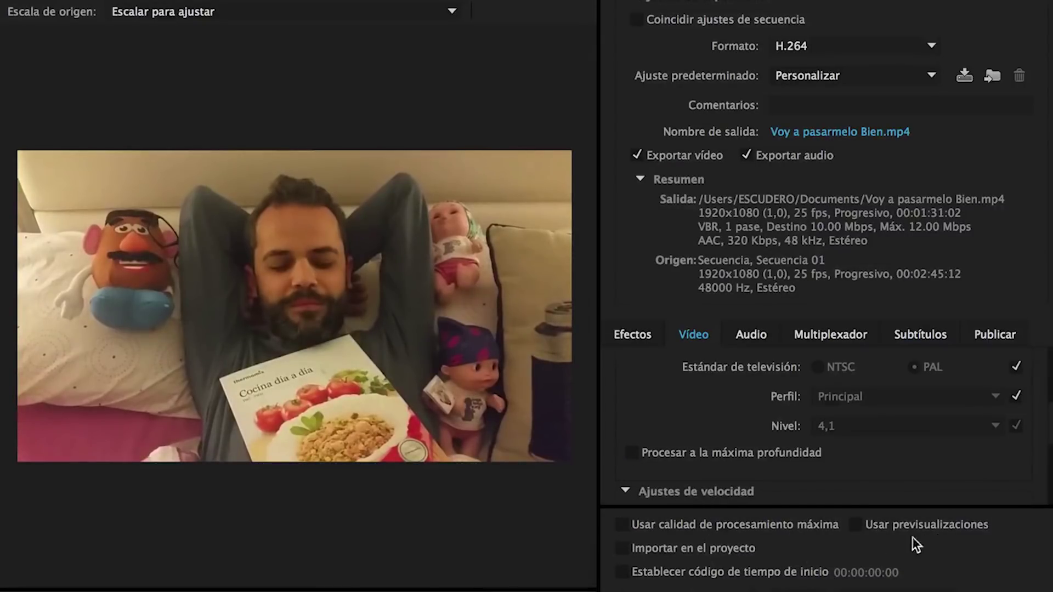
pyautogui.click(856, 526)
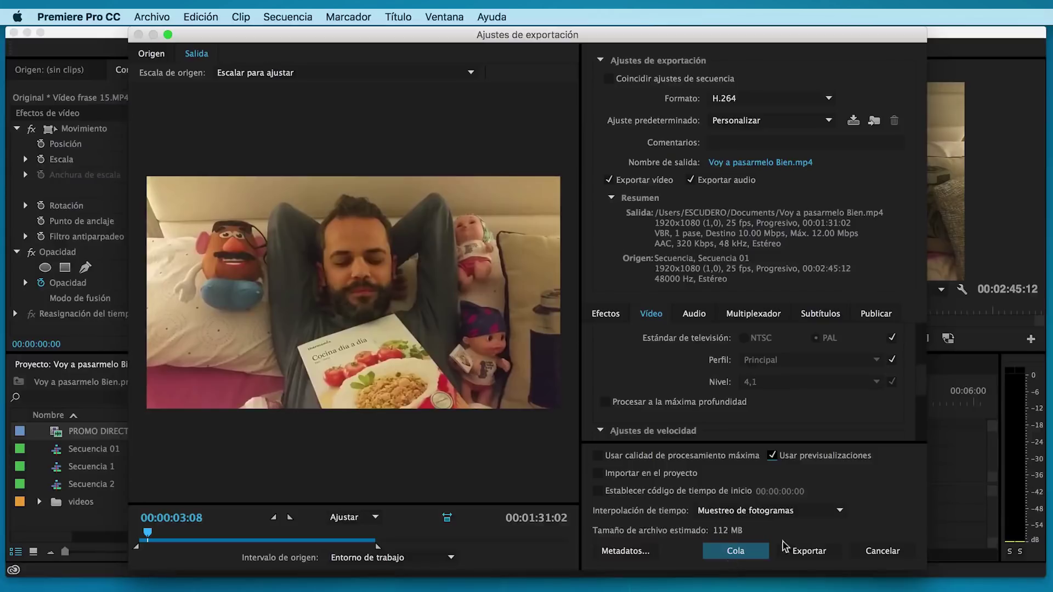
# Step: Export Voy a pasarmelo Bien.mp4 at 1920x1080, 25 fps, VBR 10 Mbps
pyautogui.click(814, 554)
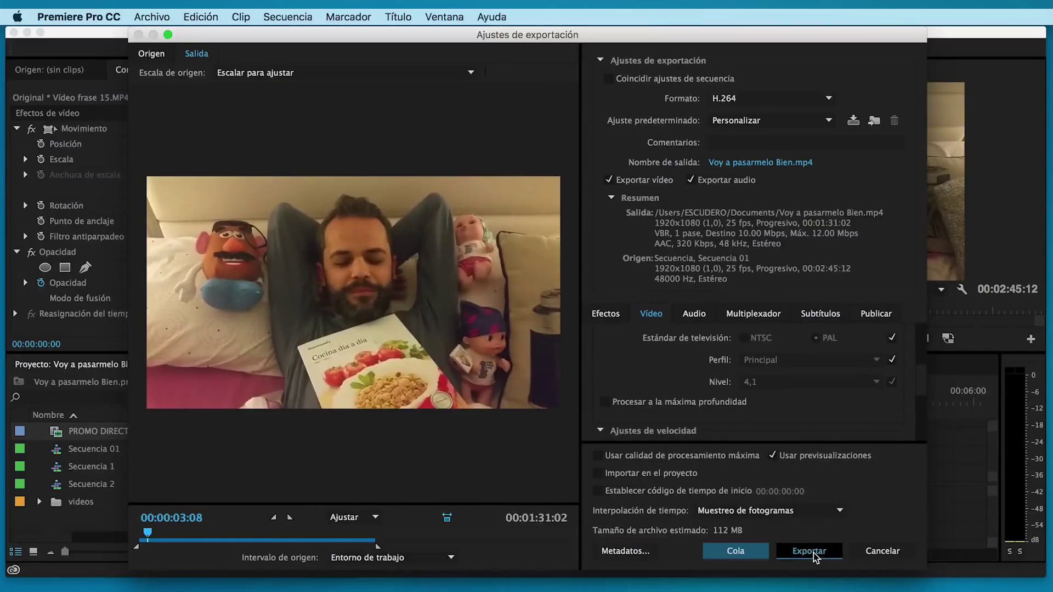